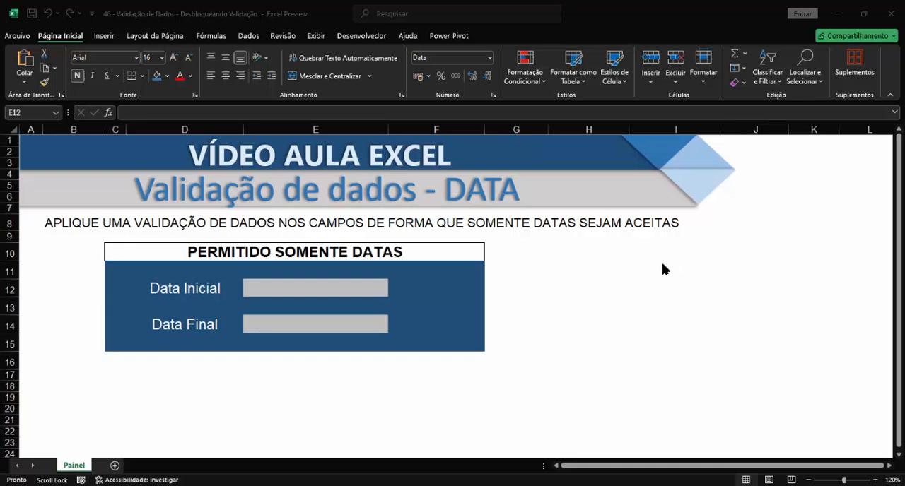
{"action": "left_click", "coordinate": [338, 292]}
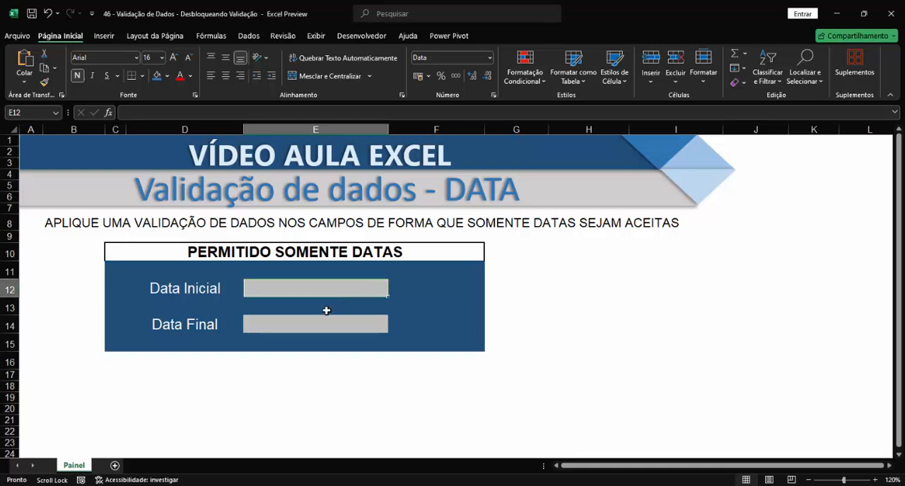
{"action": "left_click", "coordinate": [321, 322]}
{"action": "left_click", "coordinate": [319, 295]}
{"action": "left_click", "coordinate": [294, 328]}
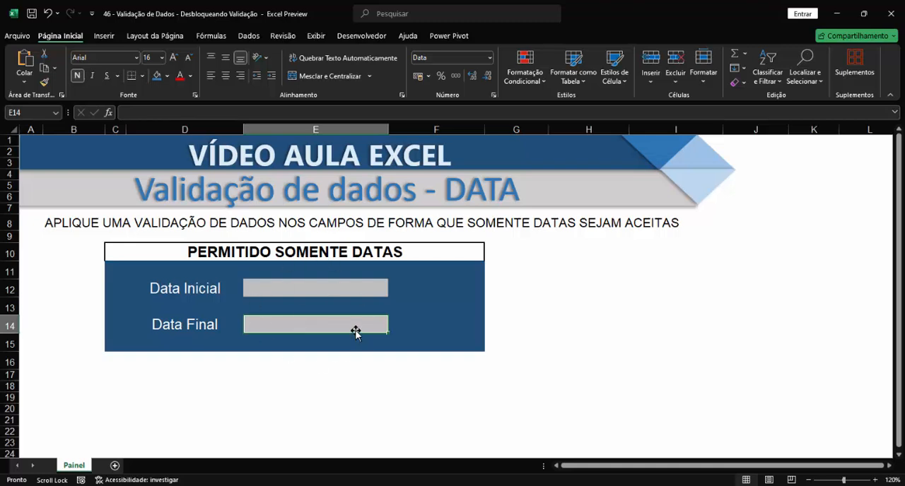
{"action": "left_click", "coordinate": [265, 290]}
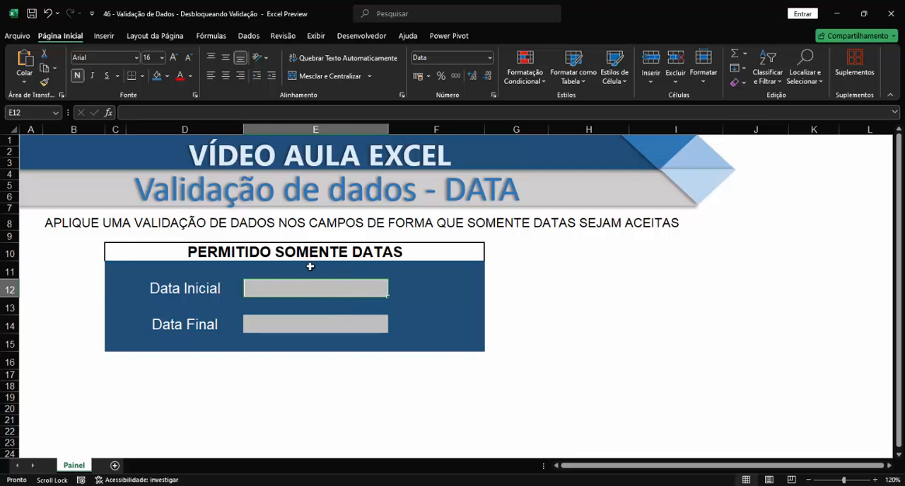
{"action": "left_click", "coordinate": [300, 324]}
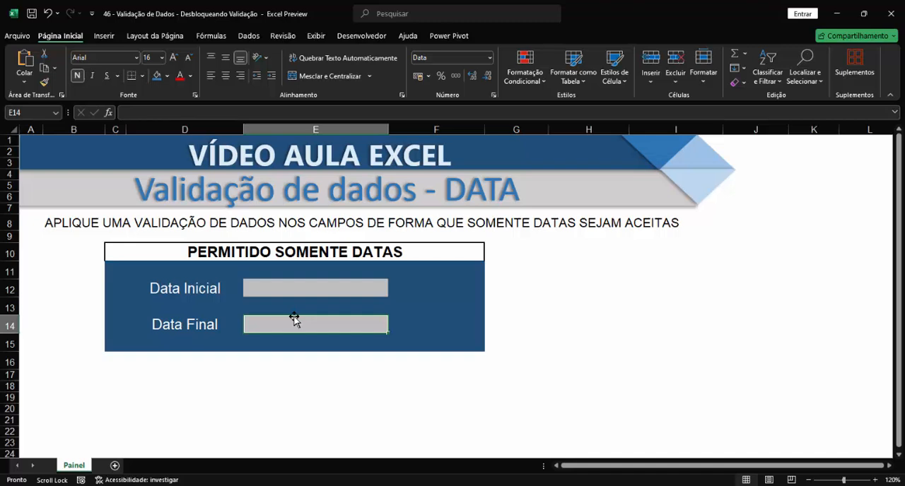
Start a data validation rule for the Data Inicial cell E12 that allows Data values with the condition "é maior ou igual a"
{"action": "left_click", "coordinate": [295, 290]}
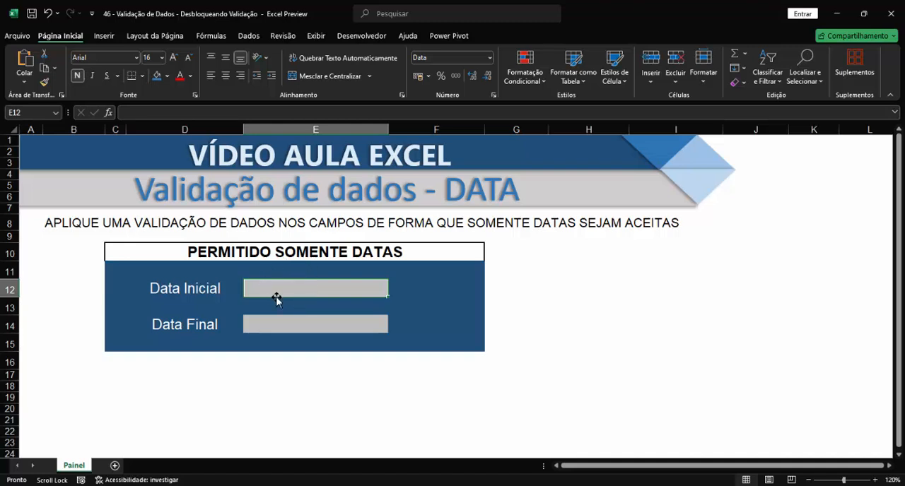
{"action": "left_click", "coordinate": [248, 36]}
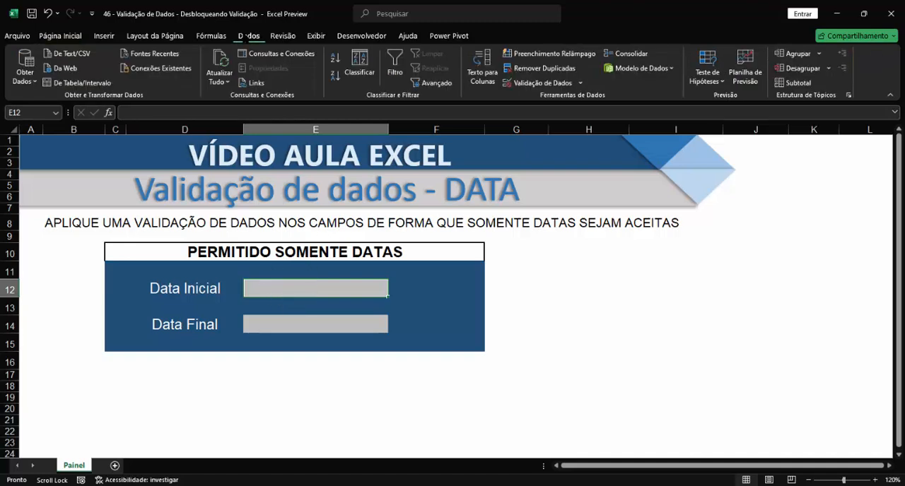
{"action": "left_click", "coordinate": [530, 84]}
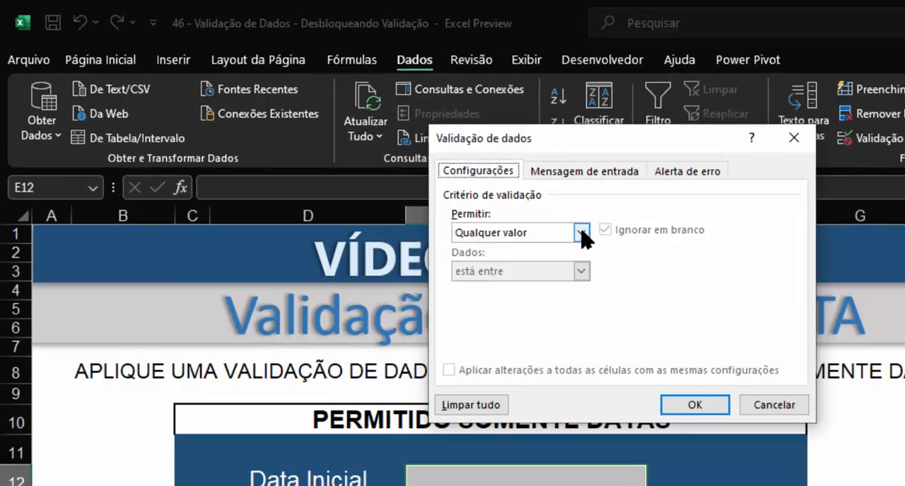
{"action": "left_click", "coordinate": [581, 233]}
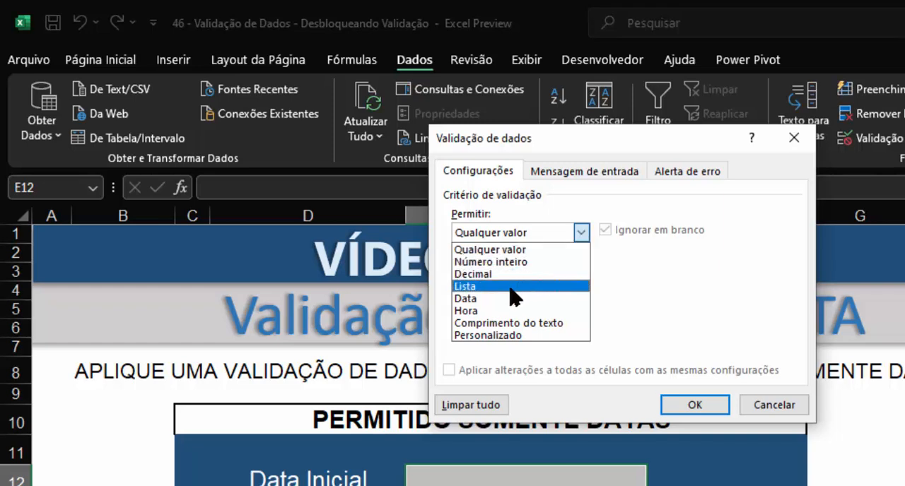
{"action": "left_click", "coordinate": [469, 300]}
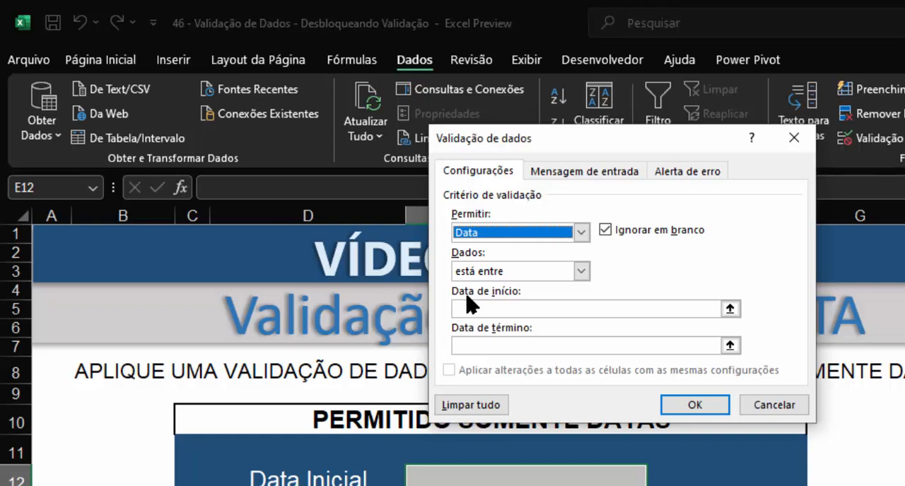
{"action": "left_click", "coordinate": [581, 273]}
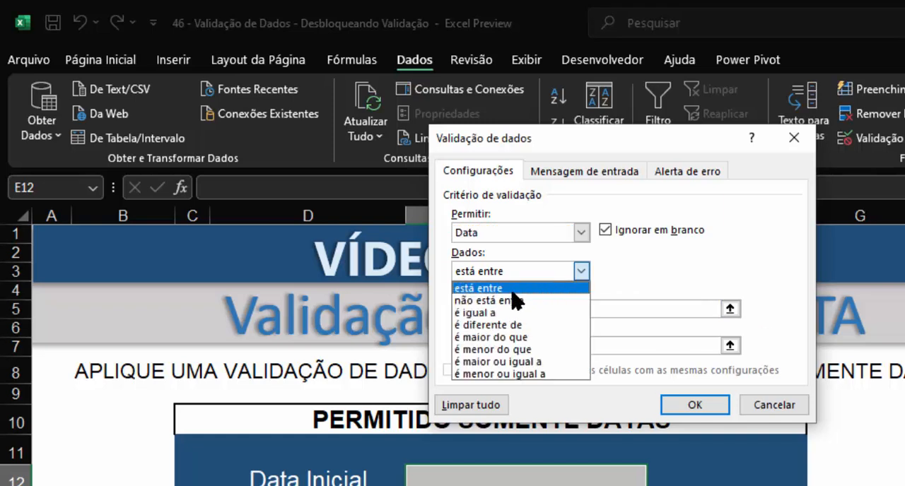
{"action": "left_click", "coordinate": [502, 362]}
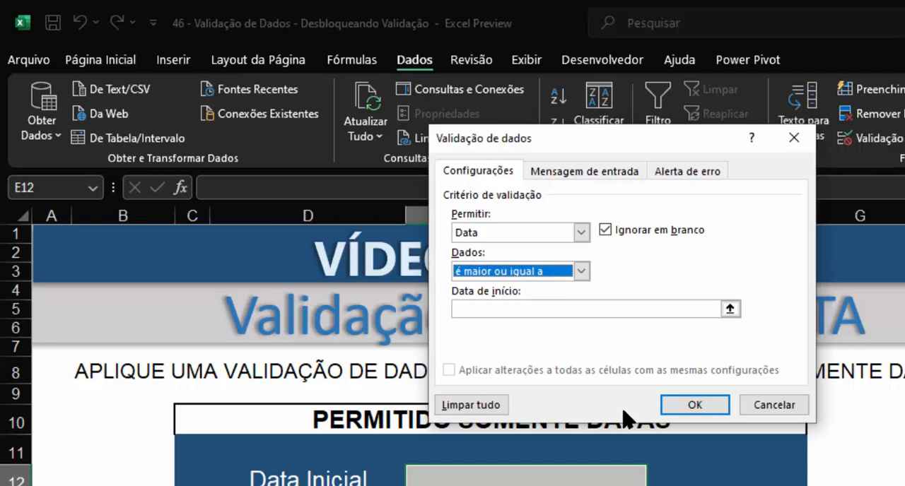
Set the rule's start date to =HOJE() and apply the validation to the Data Inicial cell
{"action": "left_click", "coordinate": [595, 308]}
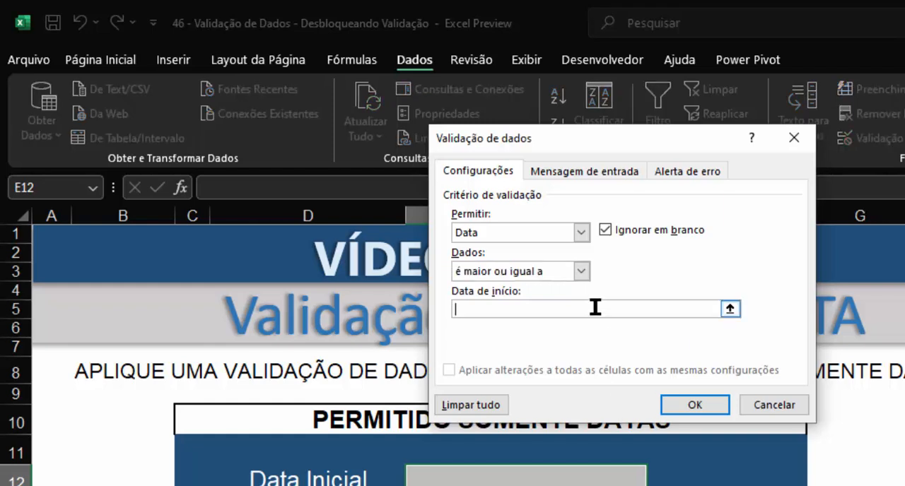
{"action": "key", "text": "super+plus"}
{"action": "type", "text": "=HO"}
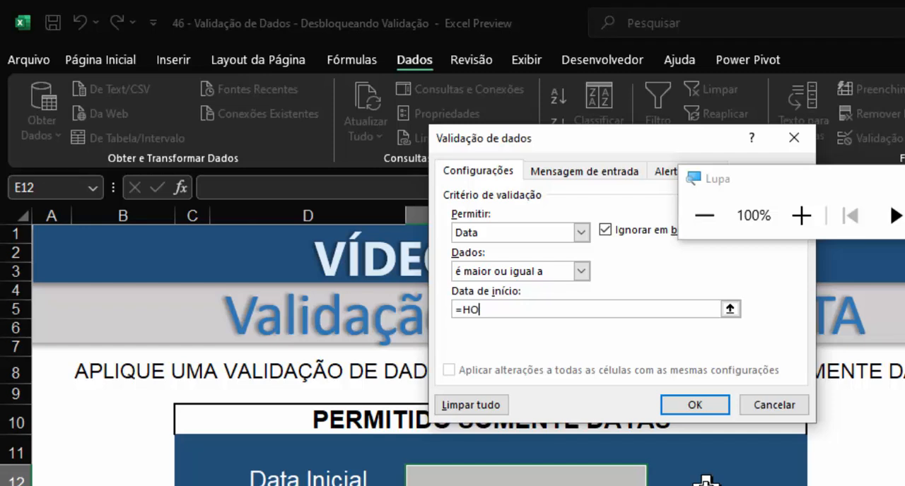
{"action": "type", "text": "JE()"}
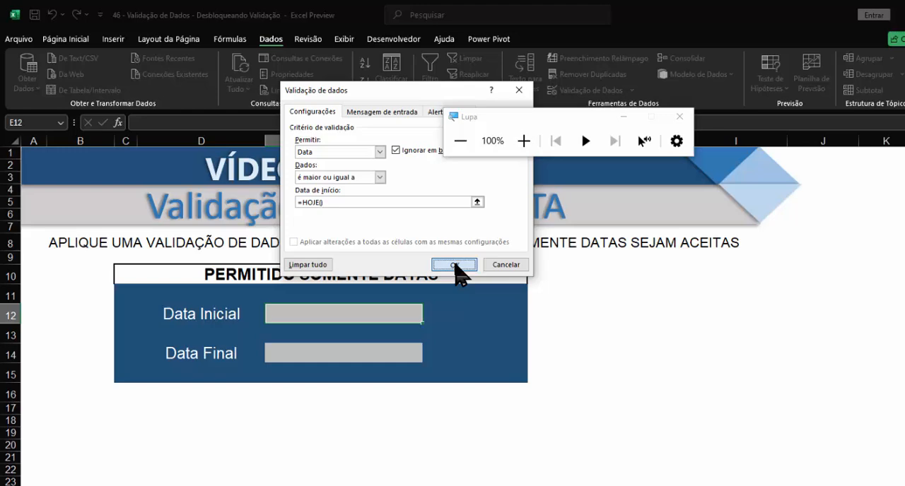
{"action": "left_click", "coordinate": [695, 405]}
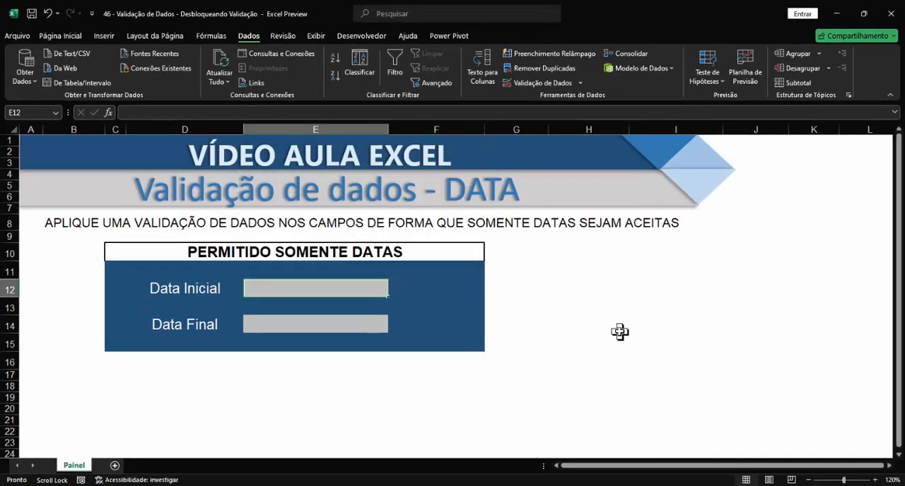
Enter 06/11/2024 in the Data Inicial cell and try changing it to 05/11/2024 to test the validation
{"action": "type", "text": "06/11/2024"}
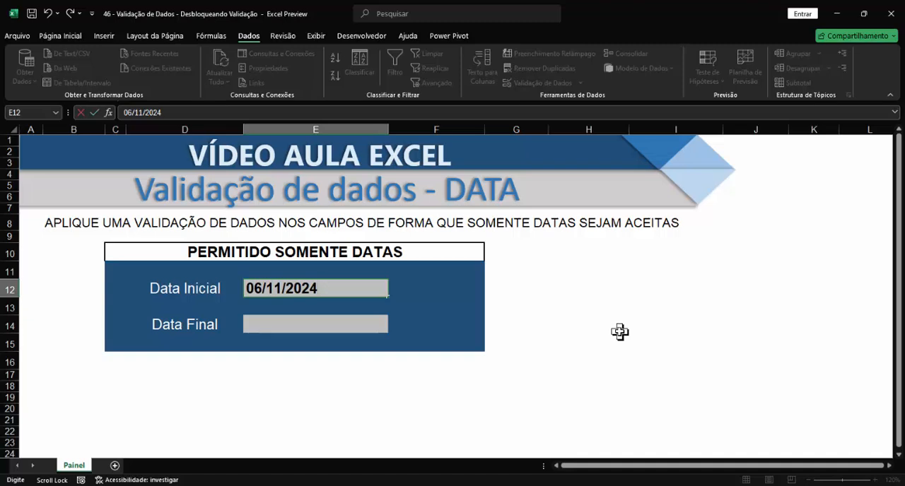
{"action": "key", "text": "Return"}
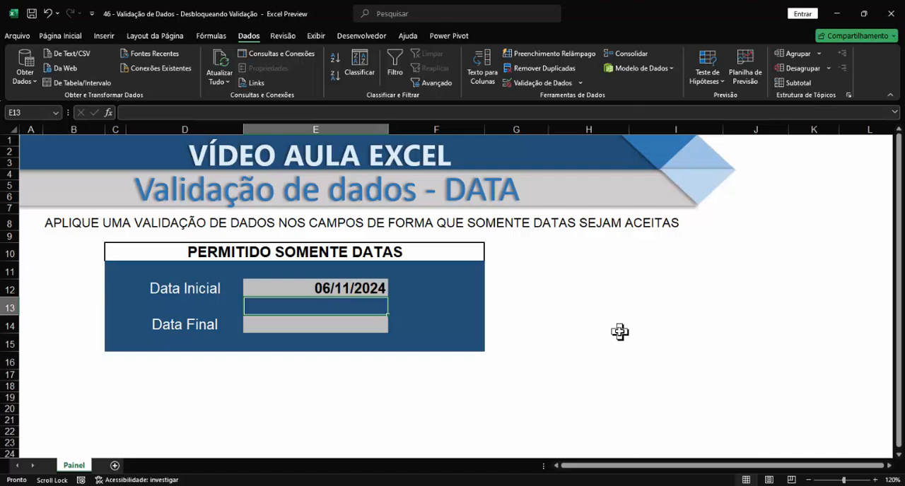
{"action": "left_click", "coordinate": [313, 289]}
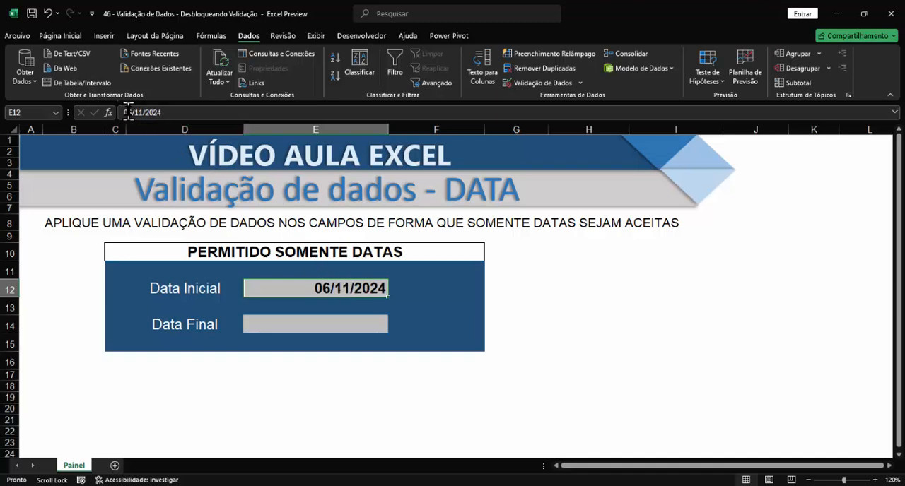
{"action": "left_click", "coordinate": [128, 114]}
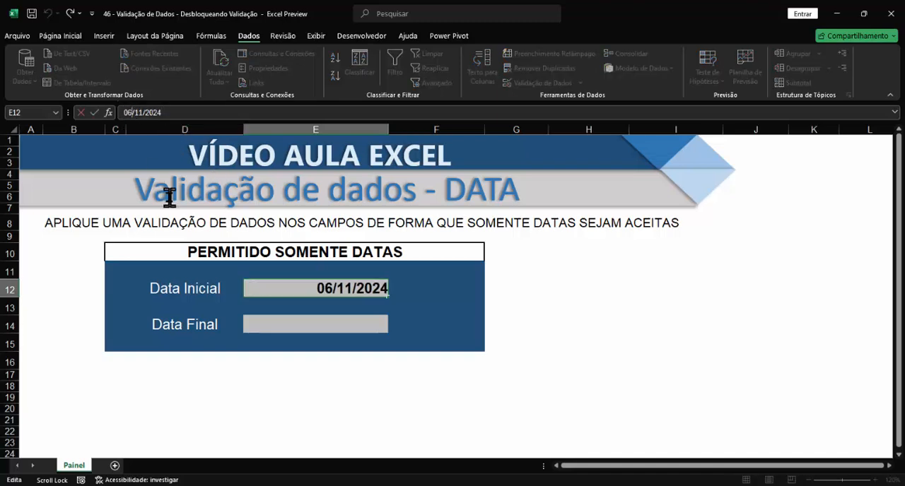
{"action": "key", "text": "BackSpace"}
{"action": "type", "text": "5"}
{"action": "key", "text": "Return"}
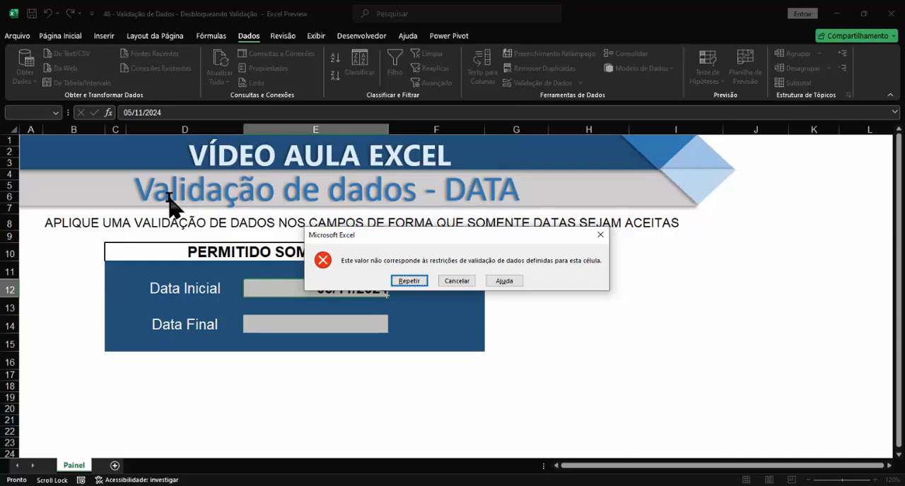
{"action": "key", "text": "Return"}
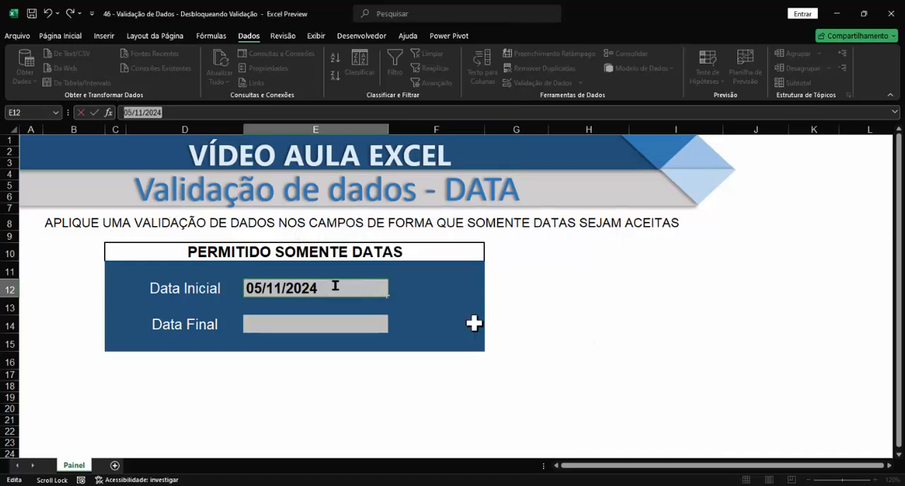
Correct the pending Data Inicial entry to 10/11/2024
{"action": "left_click", "coordinate": [261, 287]}
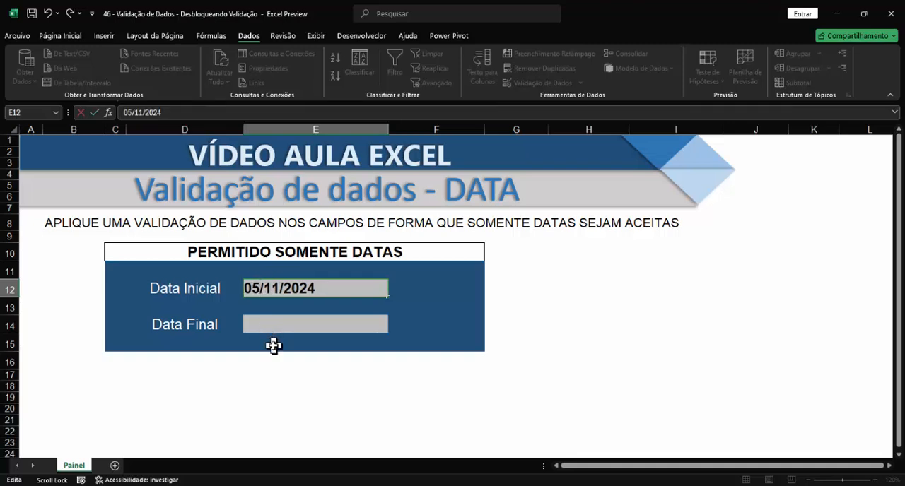
{"action": "key", "text": "BackSpace"}
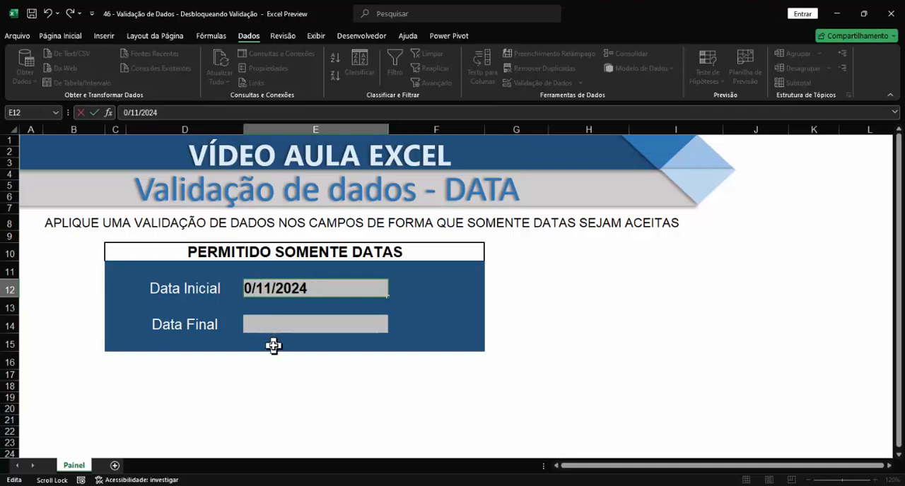
{"action": "key", "text": "BackSpace"}
{"action": "type", "text": "10"}
{"action": "key", "text": "Return"}
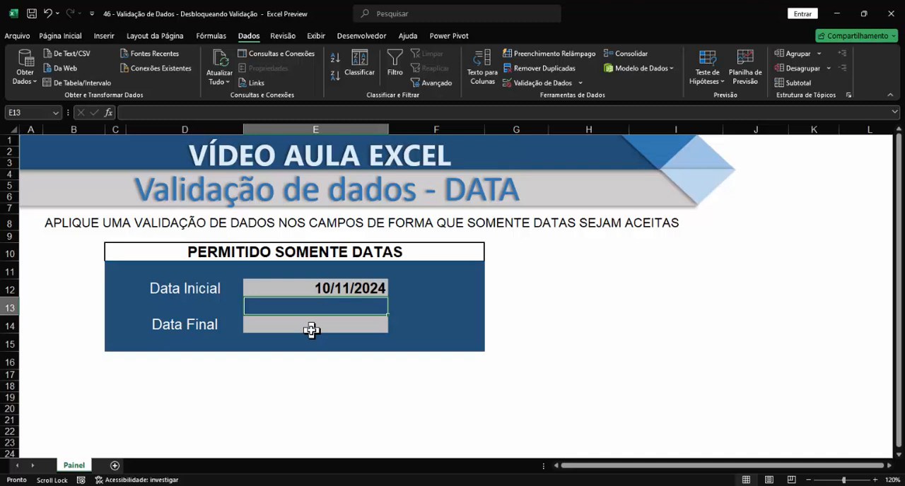
Try changing the Data Inicial date to 03/11/2024, and cancel the entry
{"action": "left_click", "coordinate": [337, 283]}
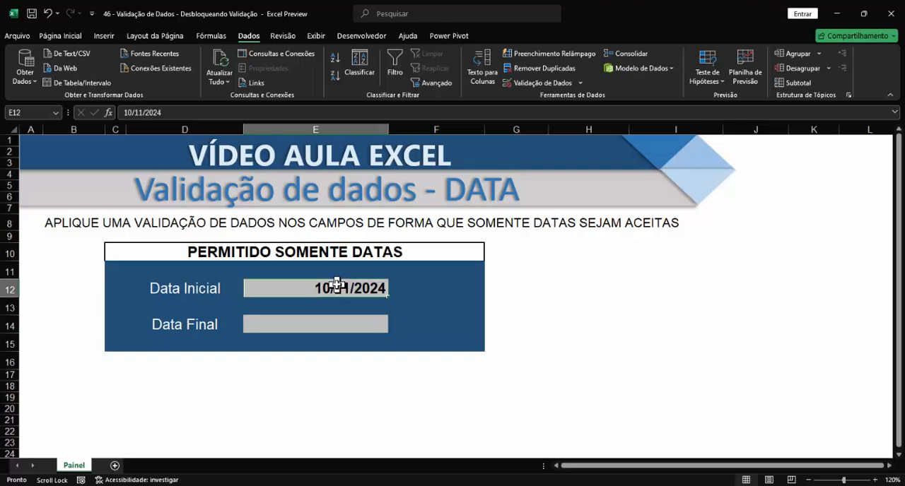
{"action": "left_click", "coordinate": [130, 111]}
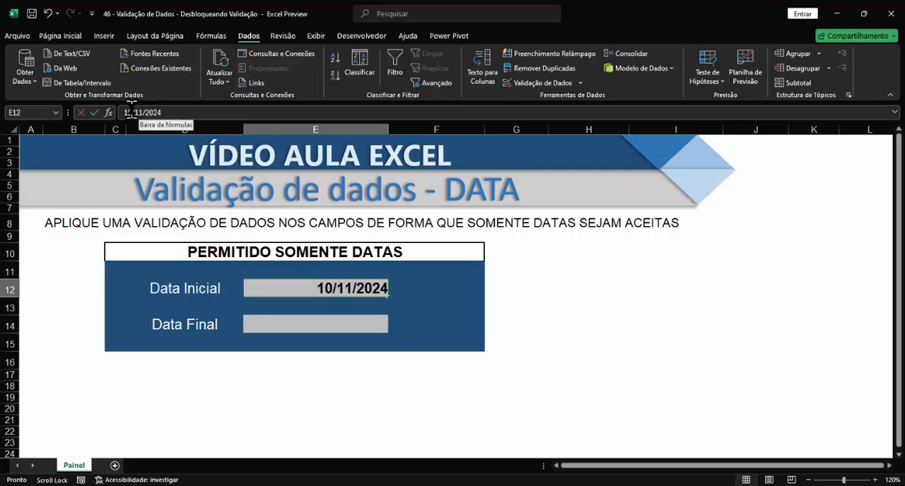
{"action": "left_click", "coordinate": [130, 112]}
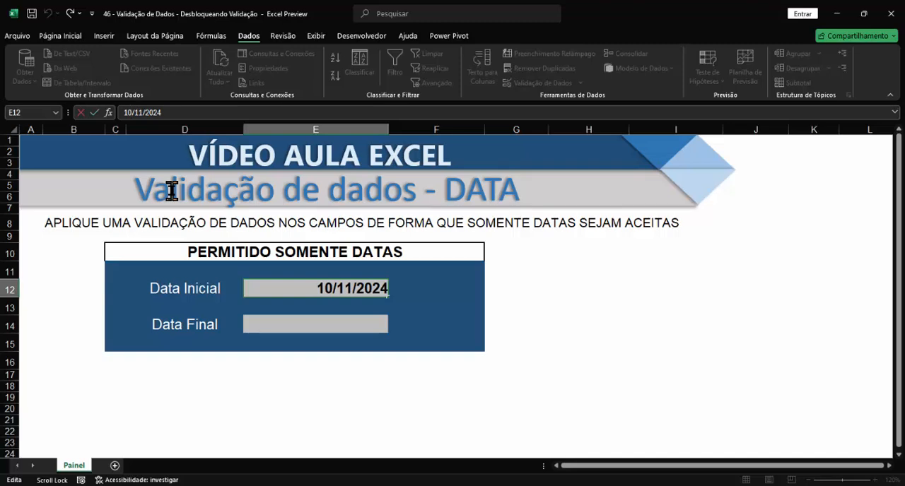
{"action": "key", "text": "BackSpace"}
{"action": "key", "text": "BackSpace"}
{"action": "type", "text": "03"}
{"action": "key", "text": "Return"}
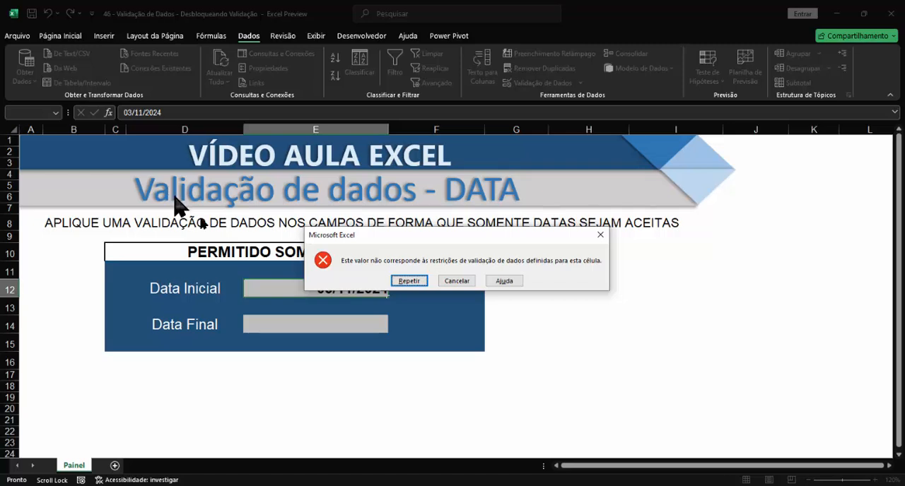
{"action": "left_click", "coordinate": [457, 280]}
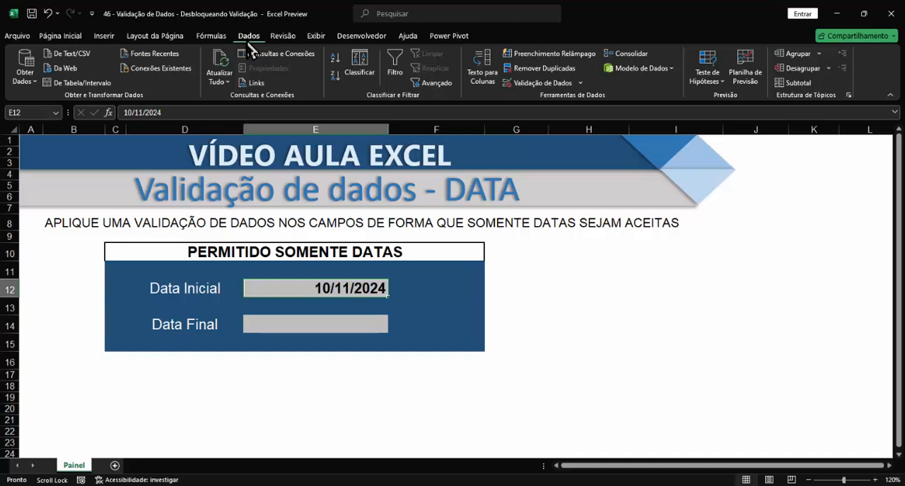
Give the Data Inicial cell's validation error alert the title "ATENÇÃO!!!"
{"action": "left_click", "coordinate": [546, 83]}
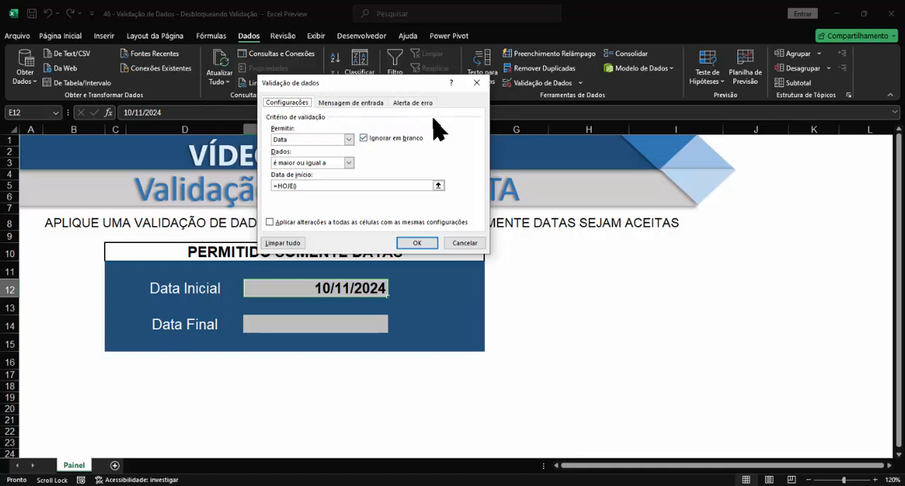
{"action": "left_click", "coordinate": [413, 106]}
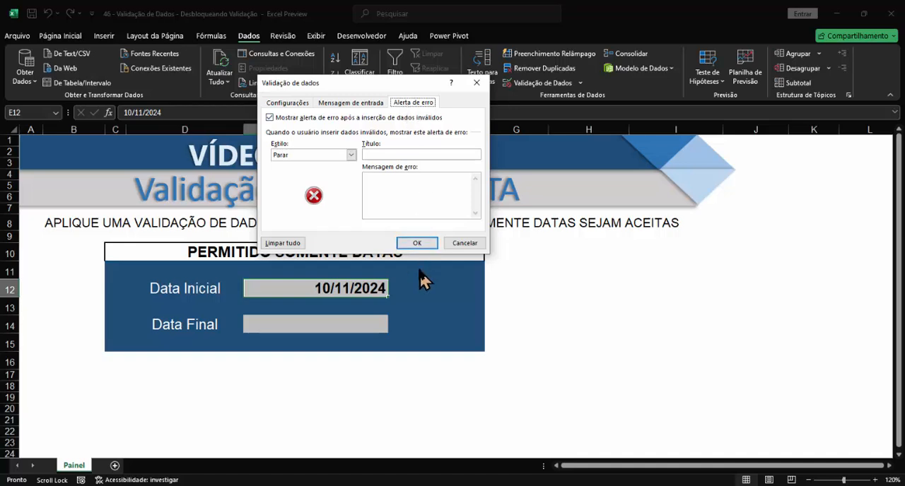
{"action": "left_click", "coordinate": [383, 154]}
{"action": "type", "text": "ATEN"}
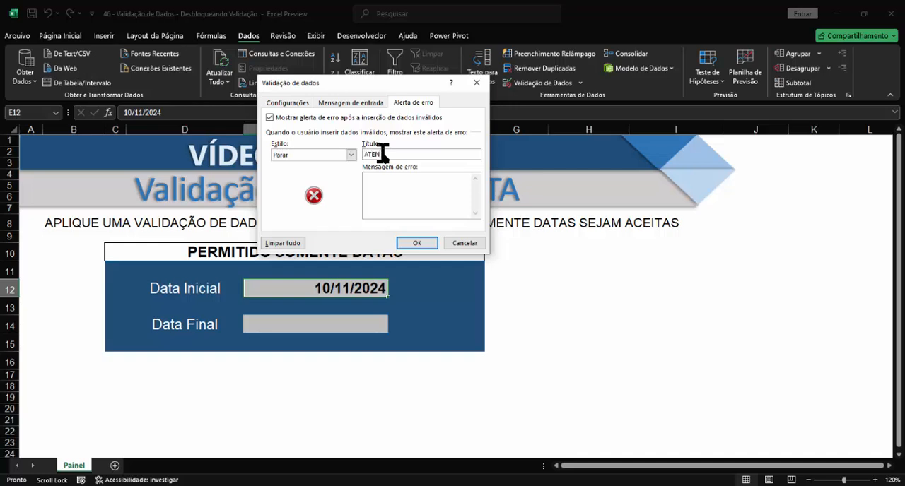
{"action": "type", "text": "ÇÃO!!!"}
Set the alert's error message to "Verifique a data! Data incorreta." and apply the validation changes
{"action": "left_click", "coordinate": [402, 194]}
{"action": "type", "text": "Verifique a data"}
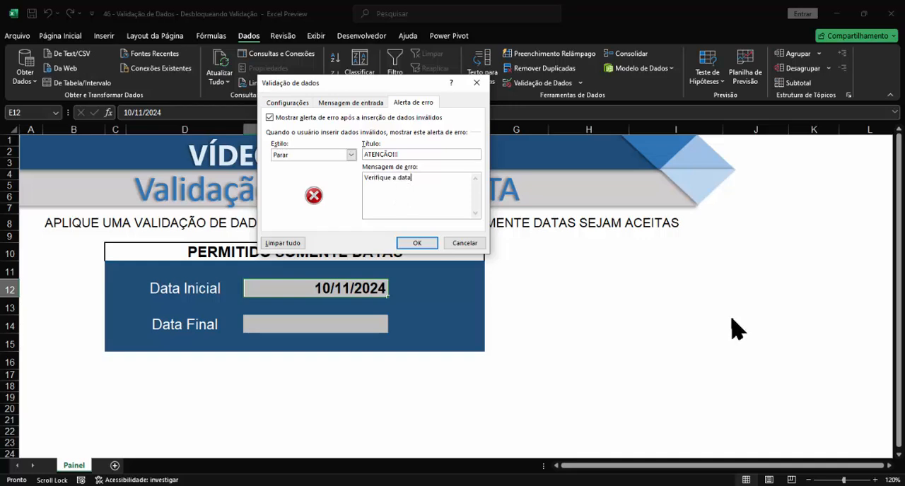
{"action": "type", "text": "! Data incorreta."}
{"action": "left_click", "coordinate": [417, 243]}
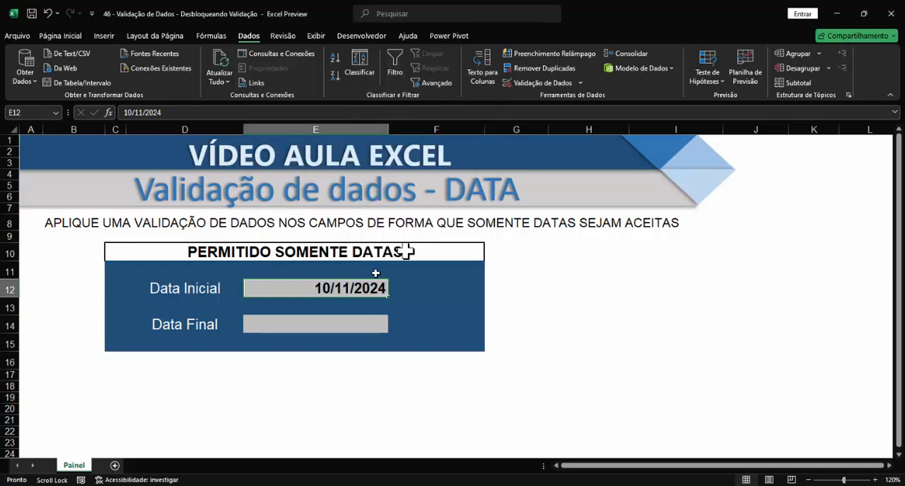
Try changing the Data Inicial date to 04/11/2024 to test the custom error alert, and cancel the entry
{"action": "left_click", "coordinate": [132, 113]}
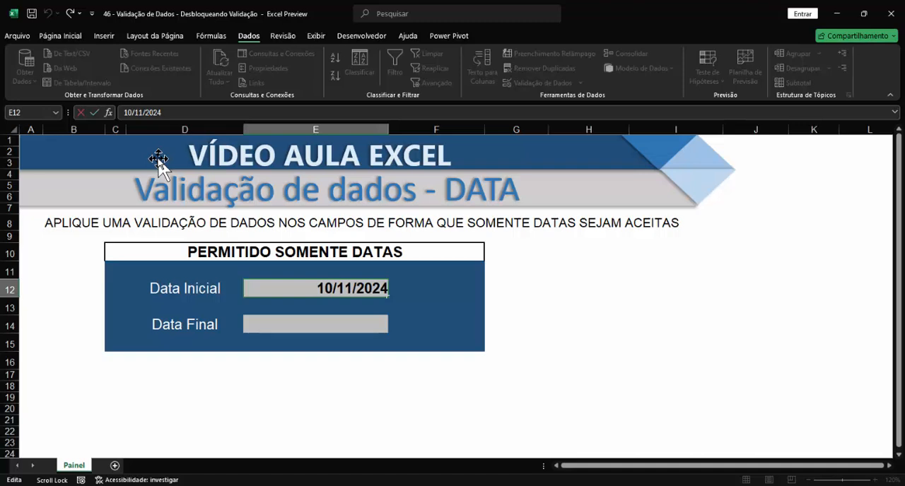
{"action": "key", "text": "BackSpace"}
{"action": "key", "text": "BackSpace"}
{"action": "type", "text": "04"}
{"action": "key", "text": "Return"}
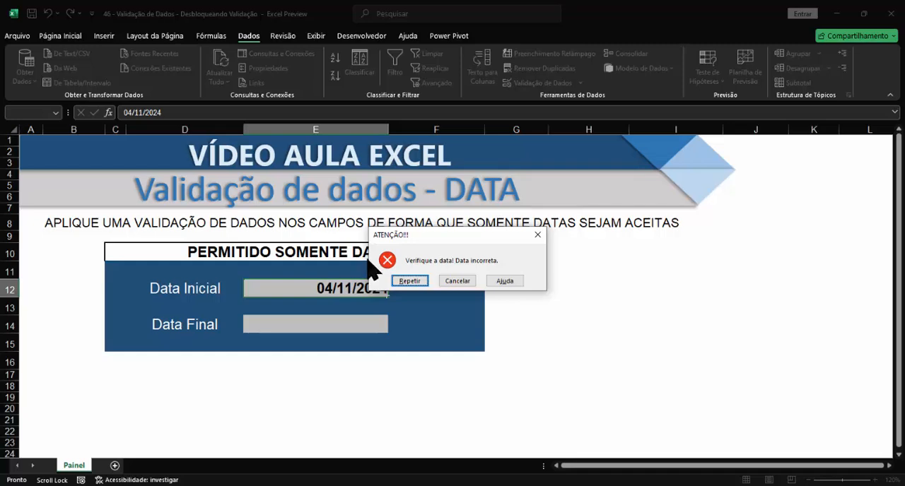
{"action": "left_click", "coordinate": [461, 282]}
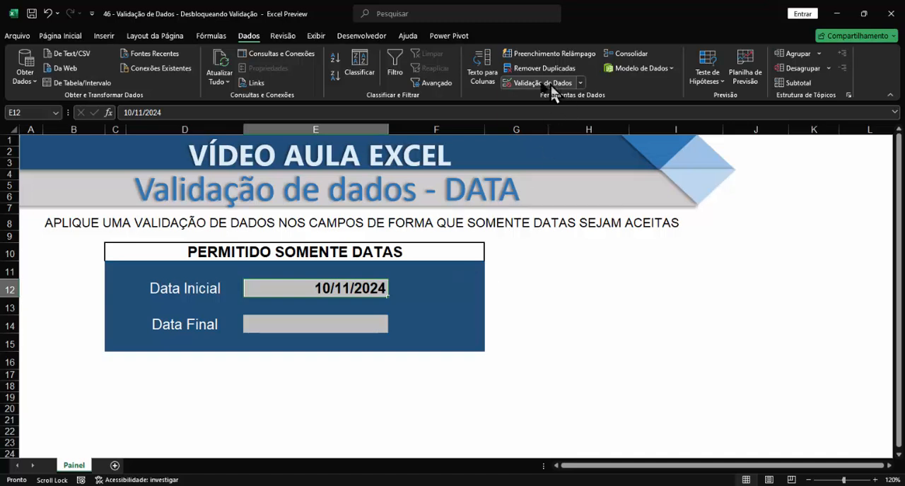
Set the error alert style of the Data Inicial cell's validation to Aviso and apply it
{"action": "left_click", "coordinate": [526, 84]}
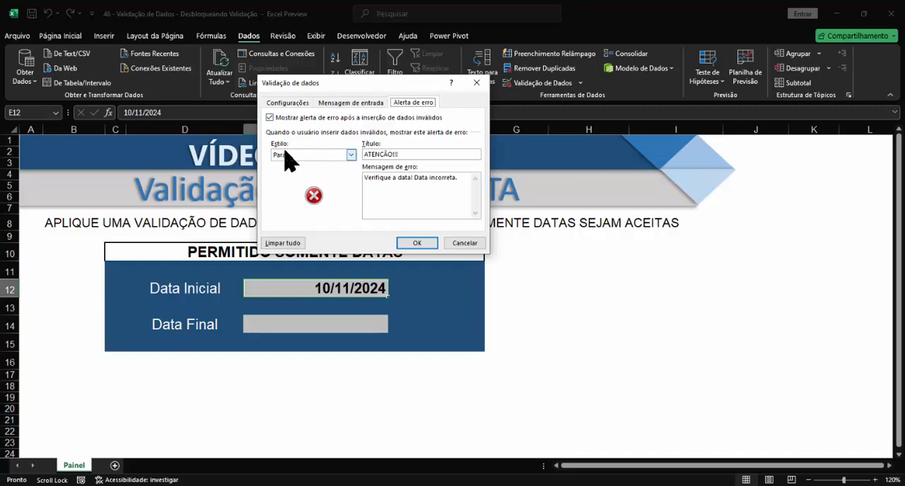
{"action": "left_click", "coordinate": [351, 155]}
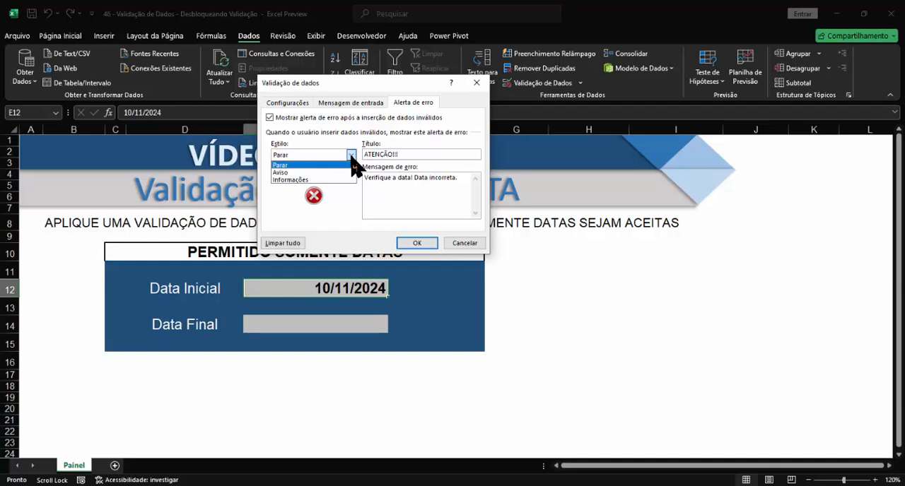
{"action": "left_click", "coordinate": [280, 173]}
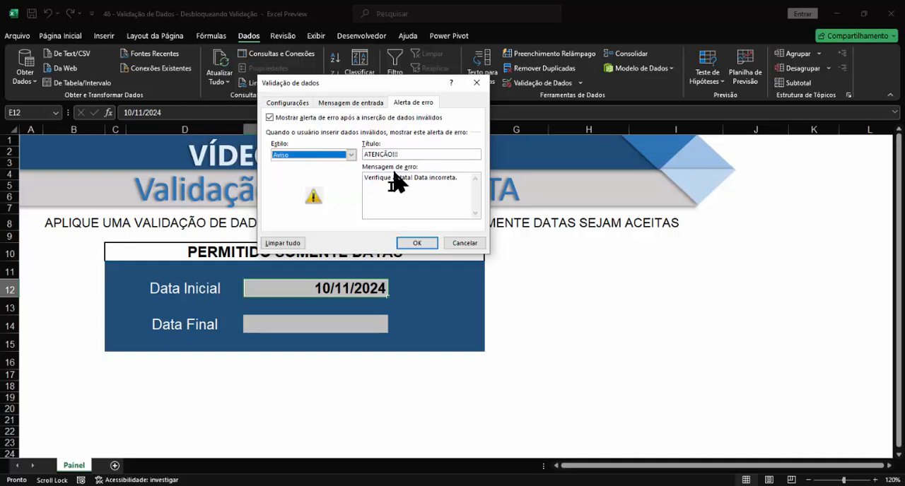
{"action": "left_click", "coordinate": [417, 244]}
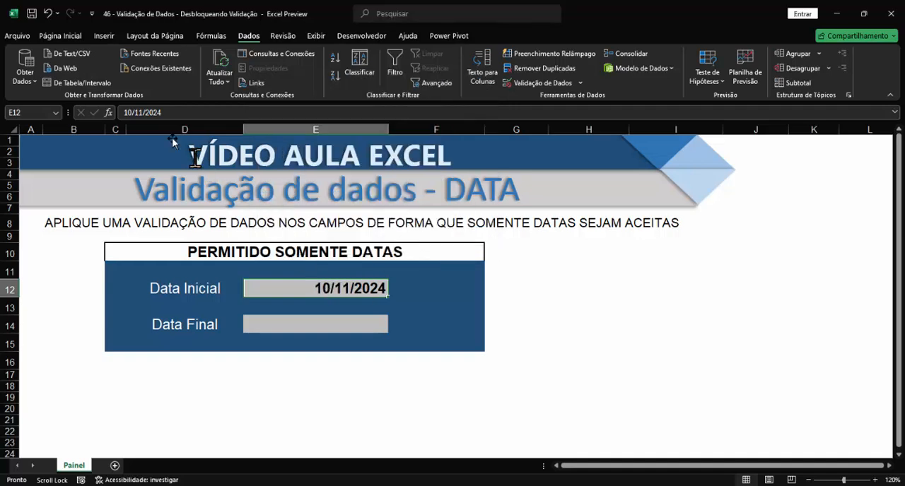
Change the Data Inicial date to 04/11/2024 and choose to continue with the entry
{"action": "left_click", "coordinate": [144, 113]}
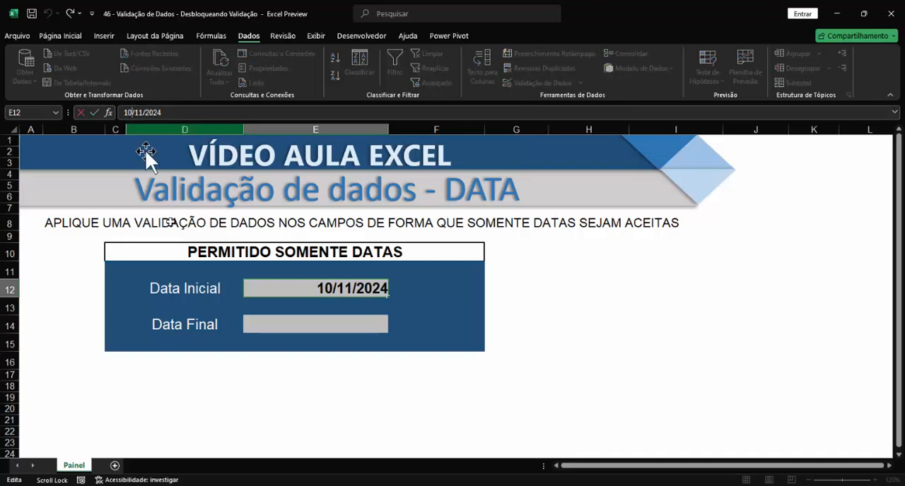
{"action": "key", "text": "BackSpace"}
{"action": "key", "text": "BackSpace"}
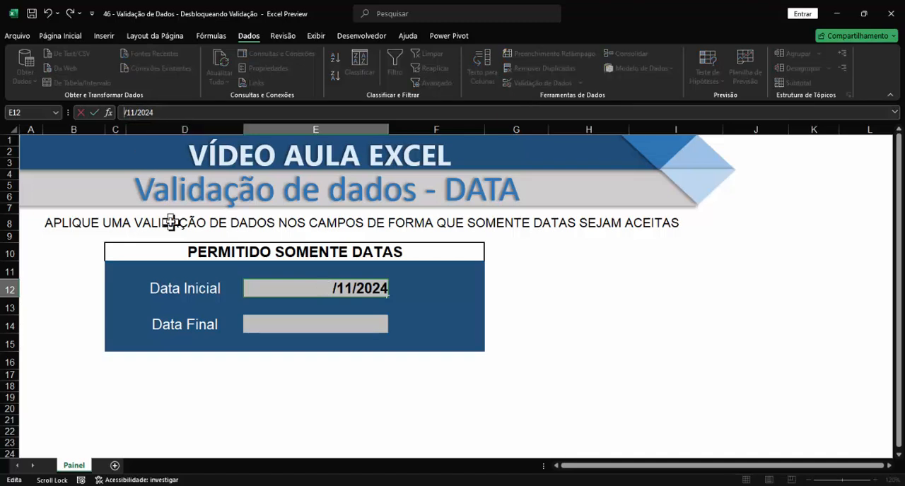
{"action": "type", "text": "04"}
{"action": "key", "text": "Return"}
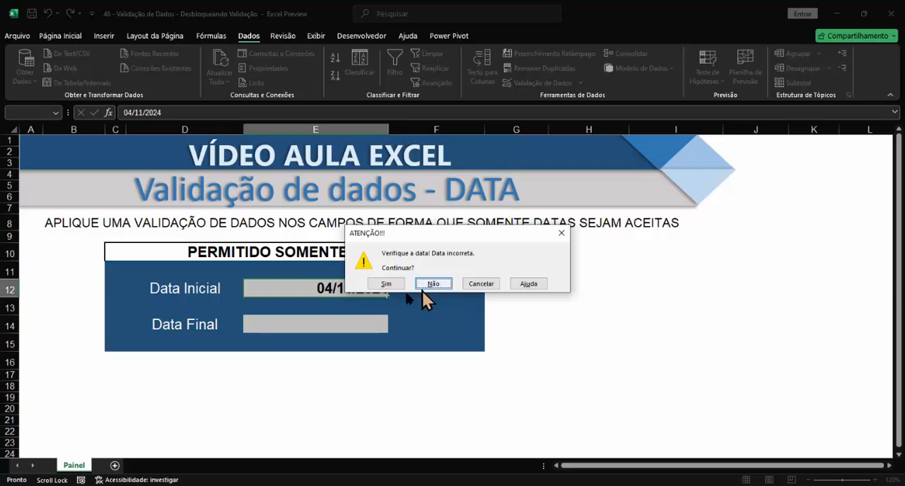
{"action": "left_click", "coordinate": [381, 284]}
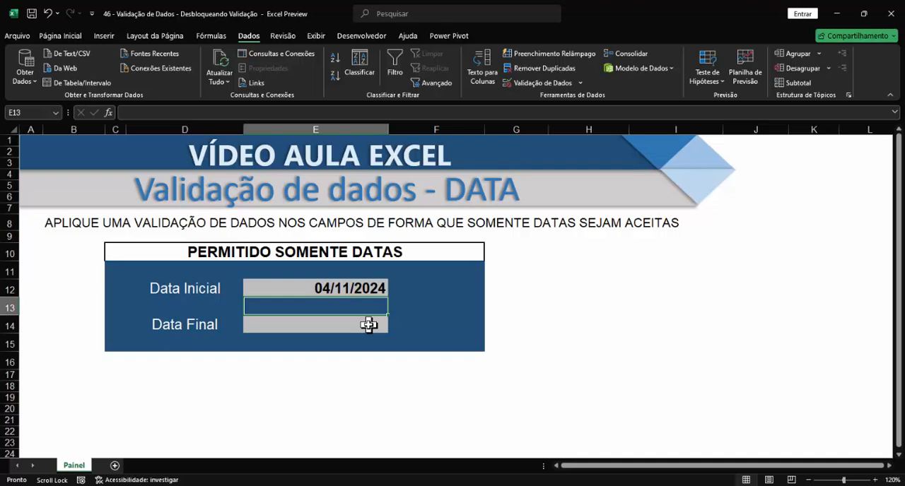
Set the error alert style of the Data Inicial cell's validation to Informações and apply it
{"action": "left_click", "coordinate": [326, 289]}
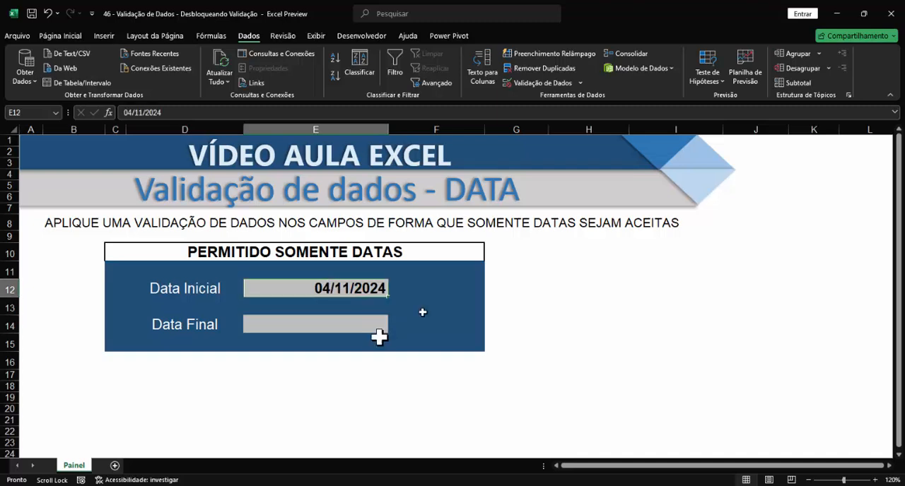
{"action": "left_click", "coordinate": [520, 82]}
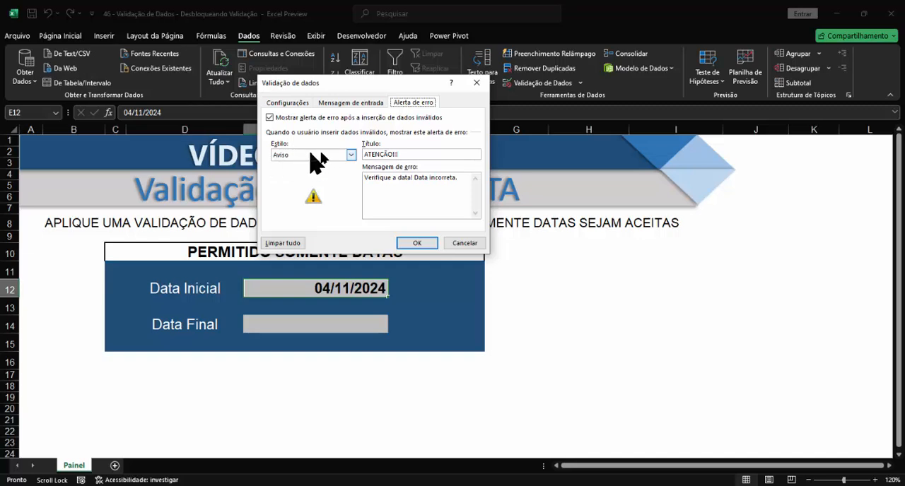
{"action": "left_click", "coordinate": [344, 155]}
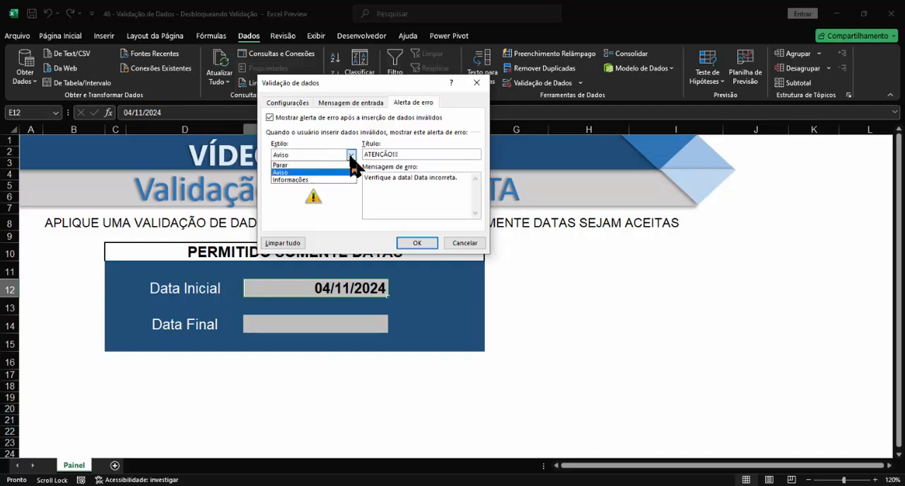
{"action": "left_click", "coordinate": [291, 180]}
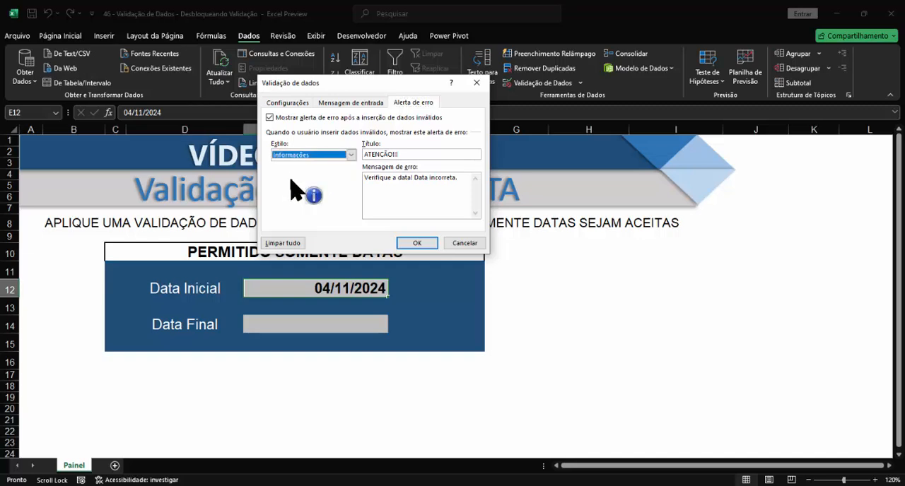
{"action": "left_click", "coordinate": [417, 244]}
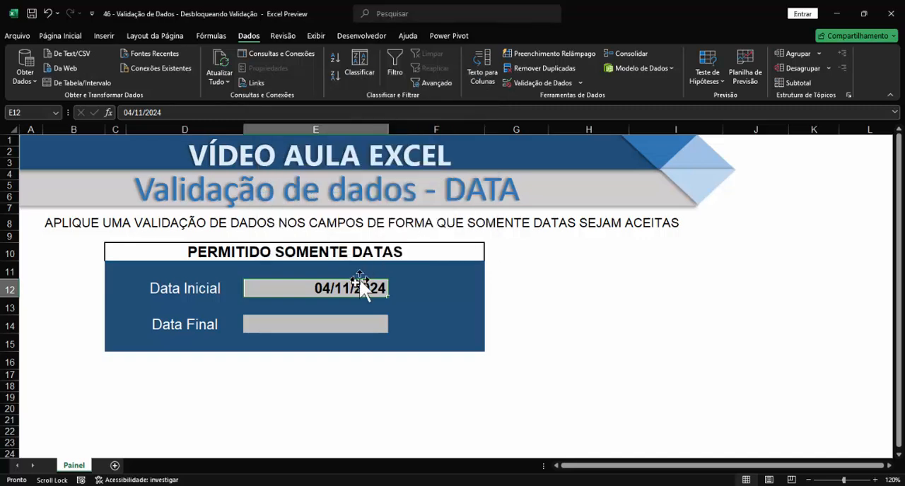
Change the Data Inicial date to 02/11/2024 and accept the entry despite the validation alert
{"action": "double_click", "coordinate": [325, 288]}
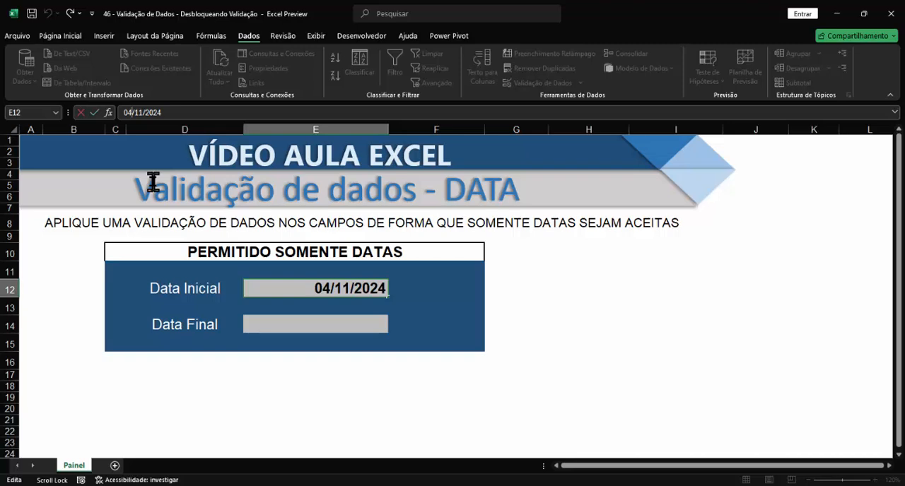
{"action": "key", "text": "BackSpace"}
{"action": "type", "text": "2"}
{"action": "key", "text": "Return"}
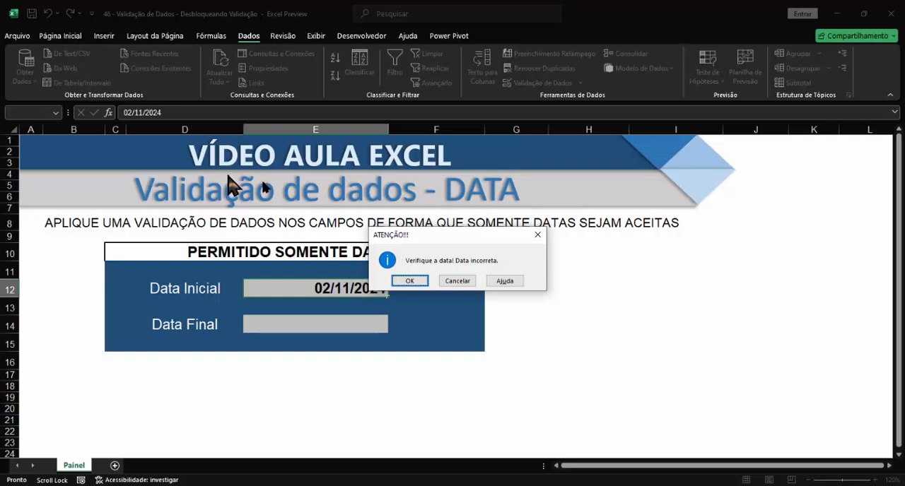
{"action": "left_click", "coordinate": [406, 282]}
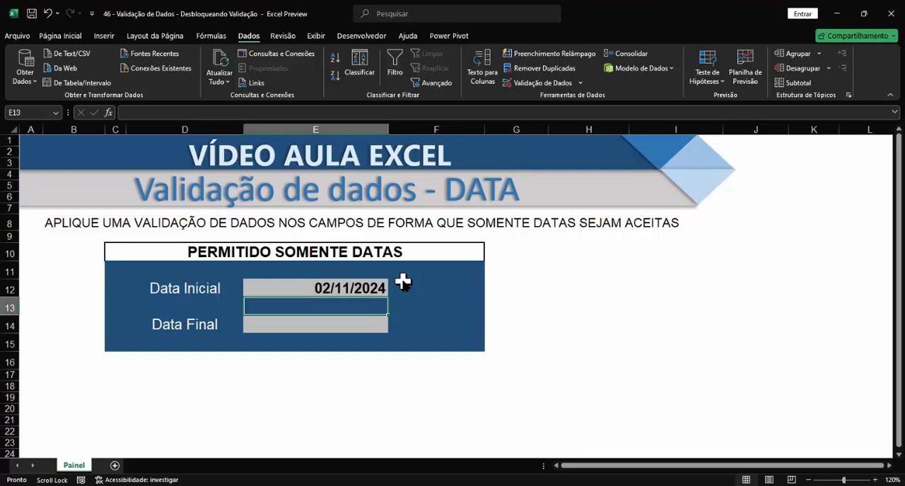
Examine the permitted value types and the error alert settings in the data validation options for cell E13, and cancel
{"action": "left_click", "coordinate": [536, 83]}
{"action": "left_click", "coordinate": [293, 104]}
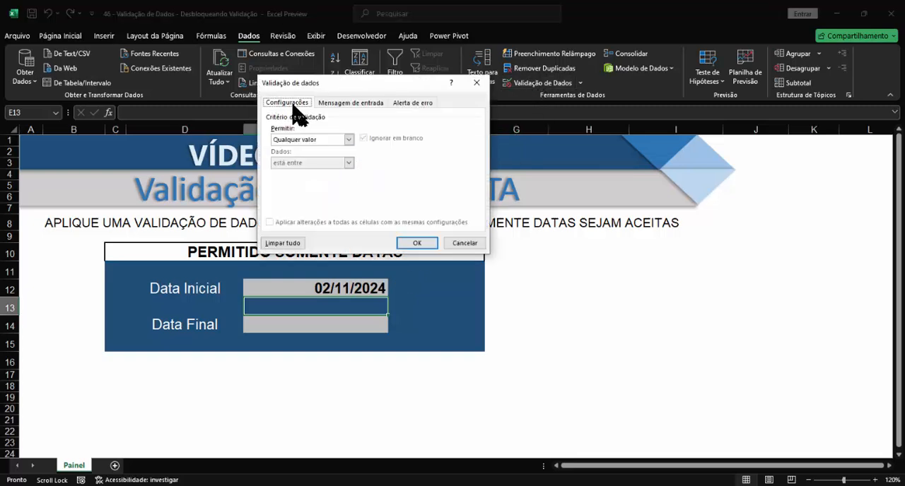
{"action": "left_click", "coordinate": [346, 142]}
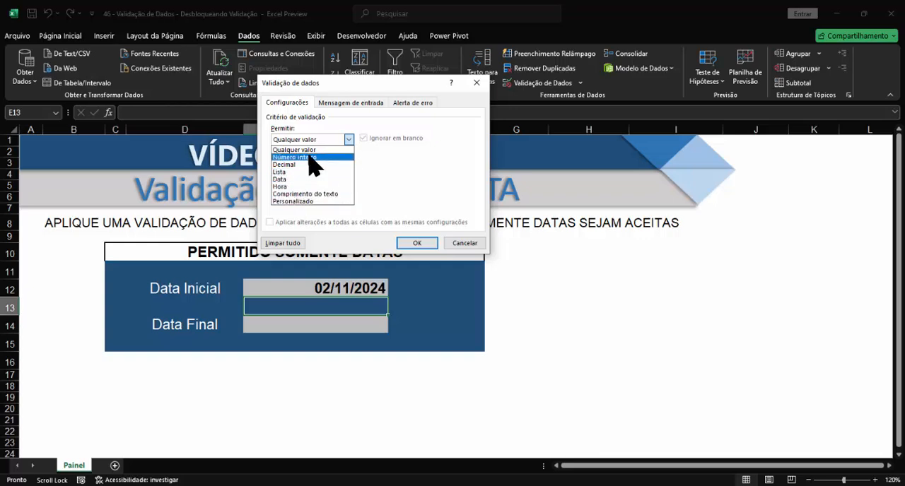
{"action": "left_click", "coordinate": [417, 103]}
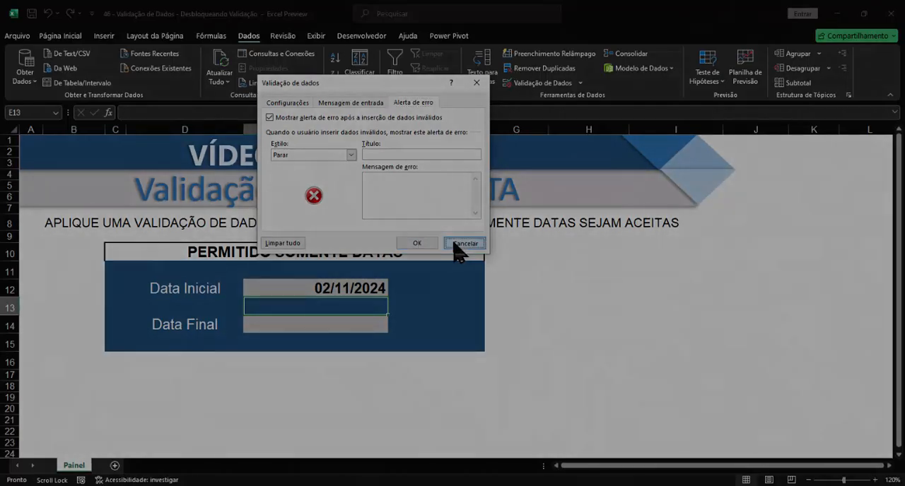
{"action": "left_click", "coordinate": [453, 243]}
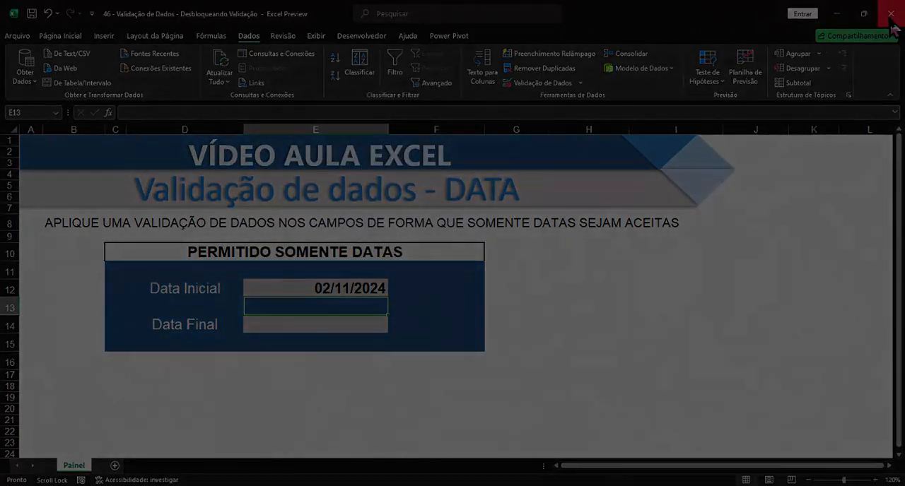